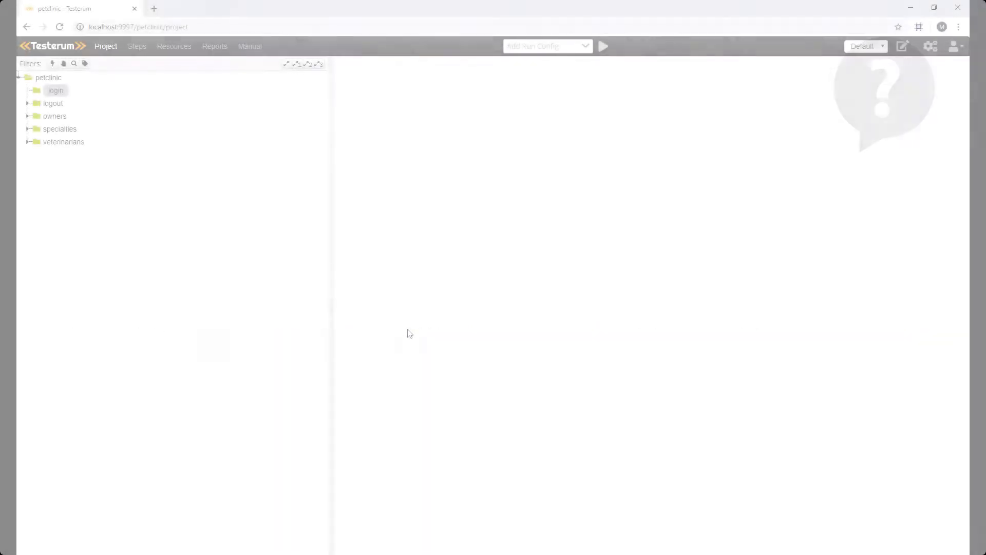
# Name the test 'Incorrect login', mark it manual, and add the Given login-page step
pyautogui.click(81, 92)
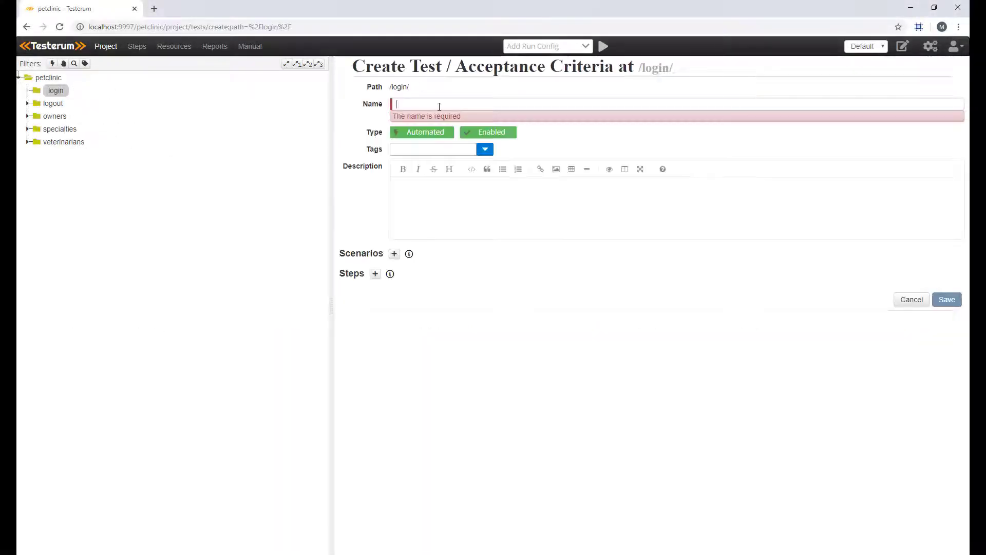
pyautogui.write('Incorrect login')
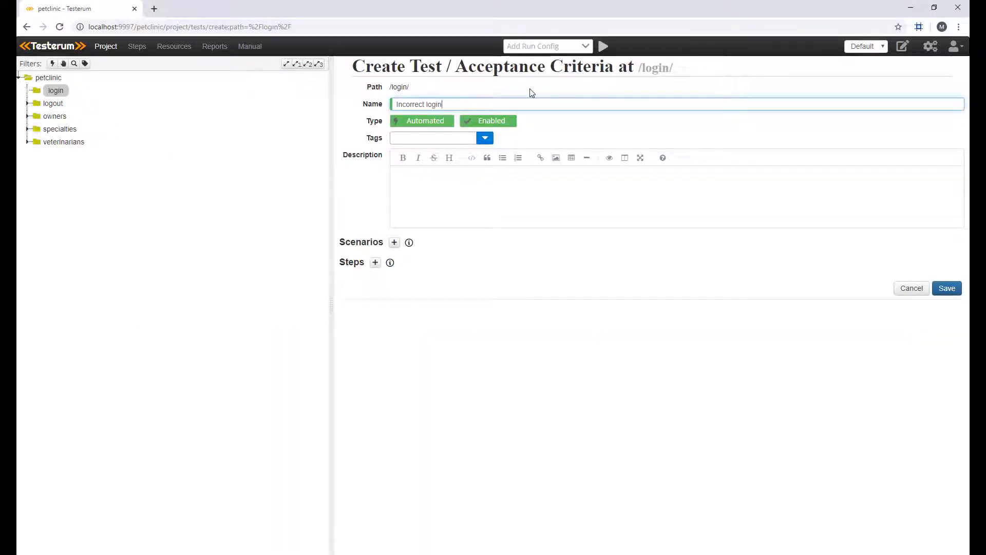
pyautogui.click(447, 124)
pyautogui.click(376, 262)
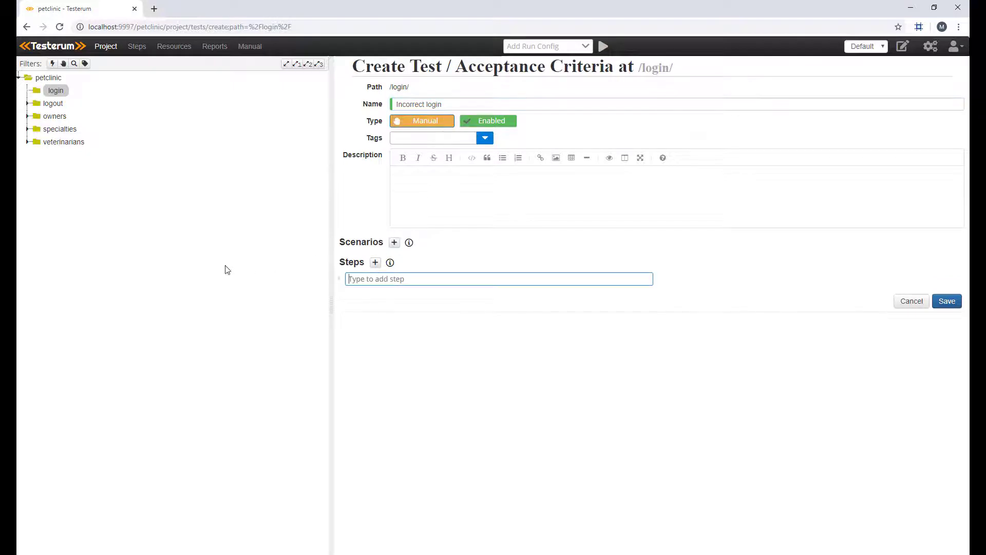
pyautogui.write('I am on the logi')
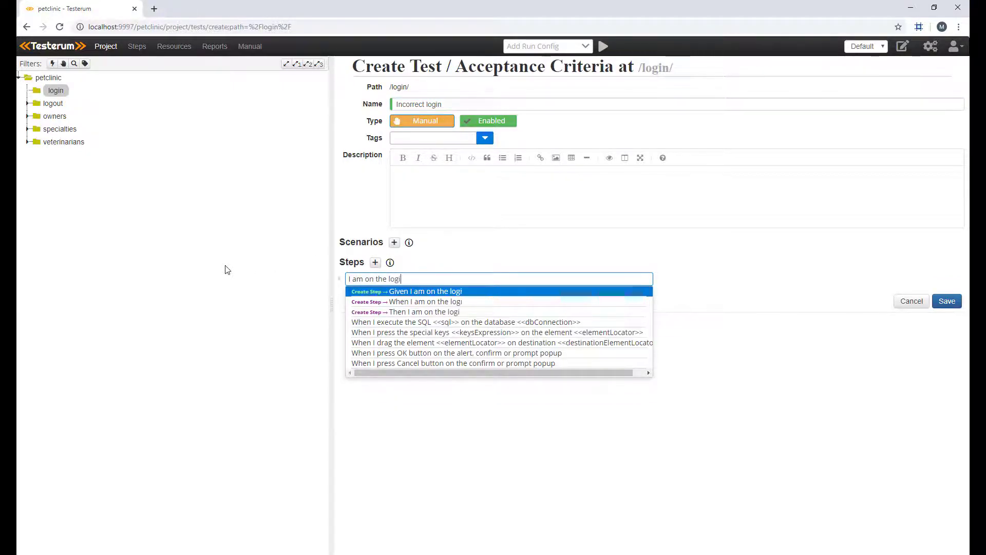
pyautogui.write('n page')
pyautogui.press('Return')
pyautogui.write('I click')
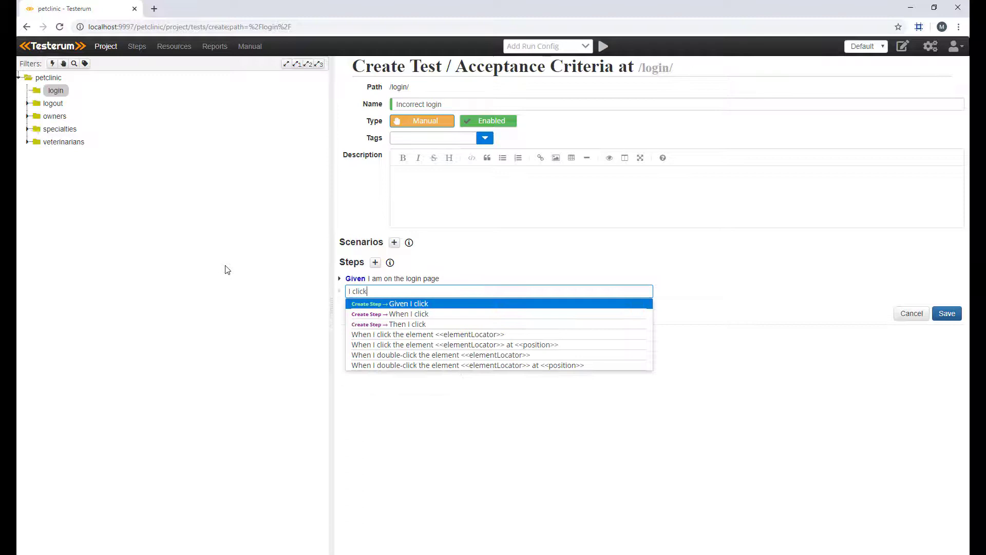
pyautogui.write(' the login button')
# Add the When login-button step and the Then invalid-credentials error step
pyautogui.press('Down')
pyautogui.press('Return')
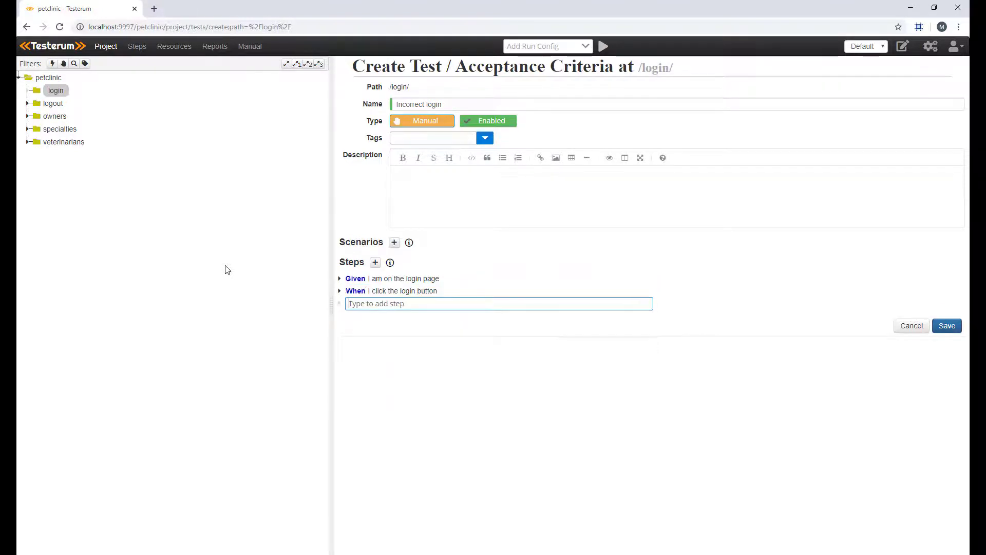
pyautogui.write('I should see an ')
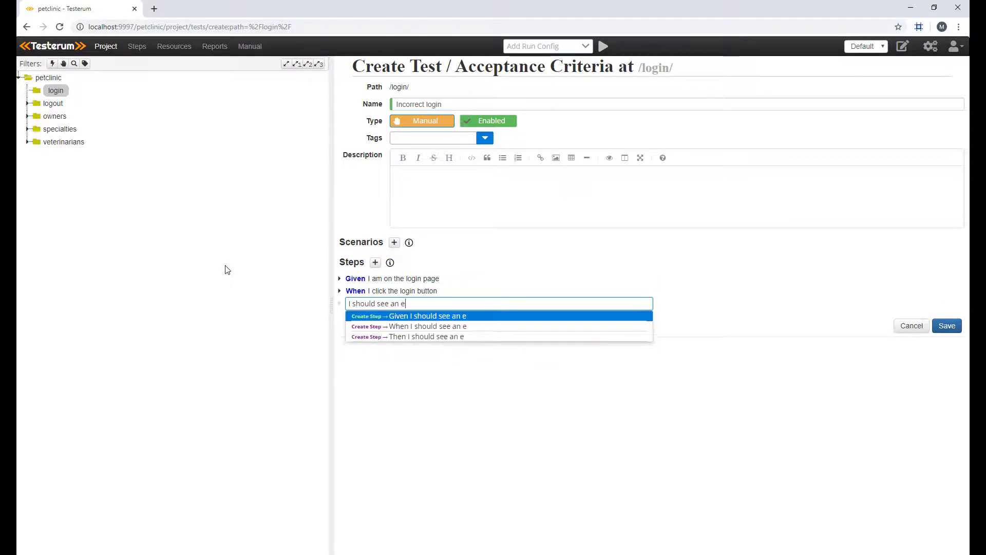
pyautogui.write('error message "You hav')
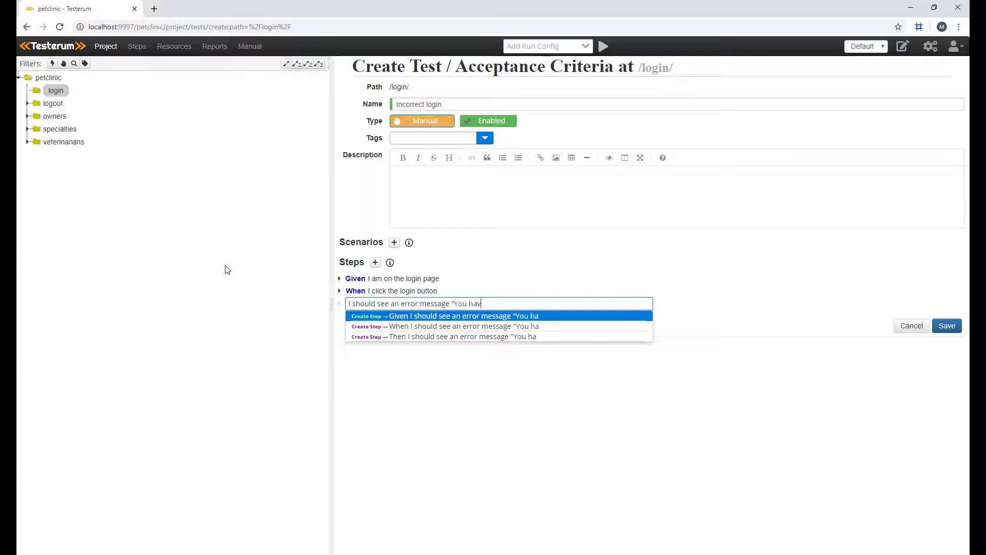
pyautogui.write('e eneered an invalid u')
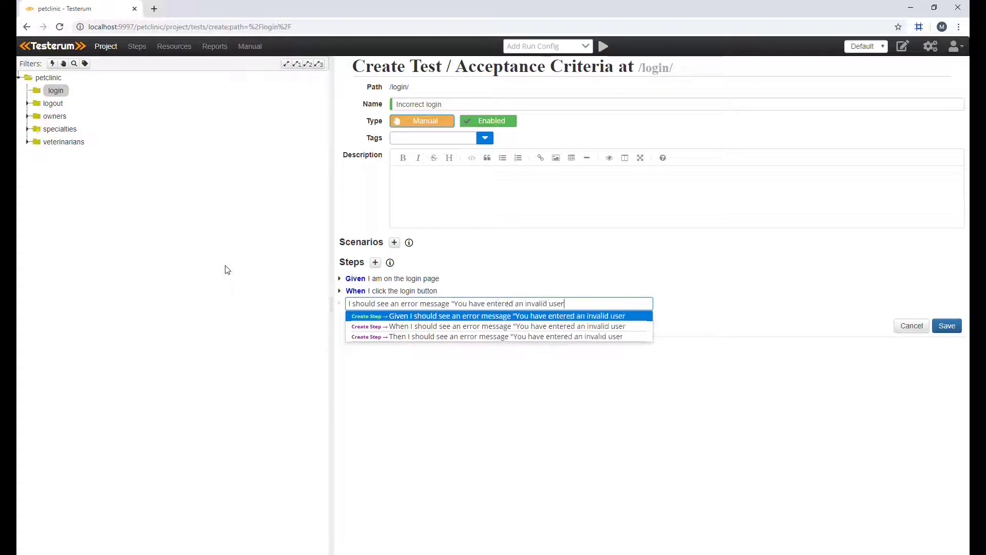
pyautogui.write('sername or password"')
pyautogui.press('Down')
pyautogui.press('Down')
pyautogui.press('Return')
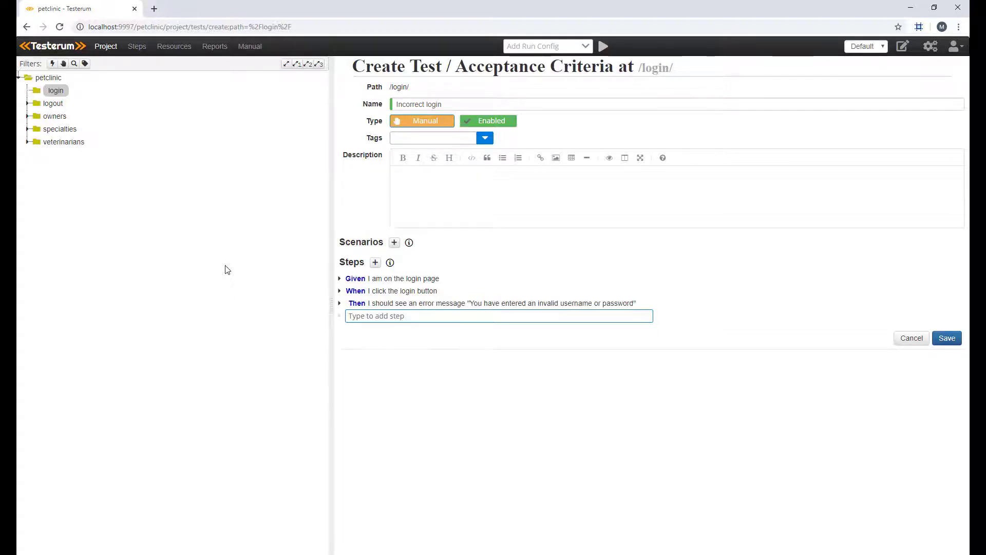
# Switch the test to automated and give the login-page step a 'Given the page at url' sub-step
pyautogui.click(451, 123)
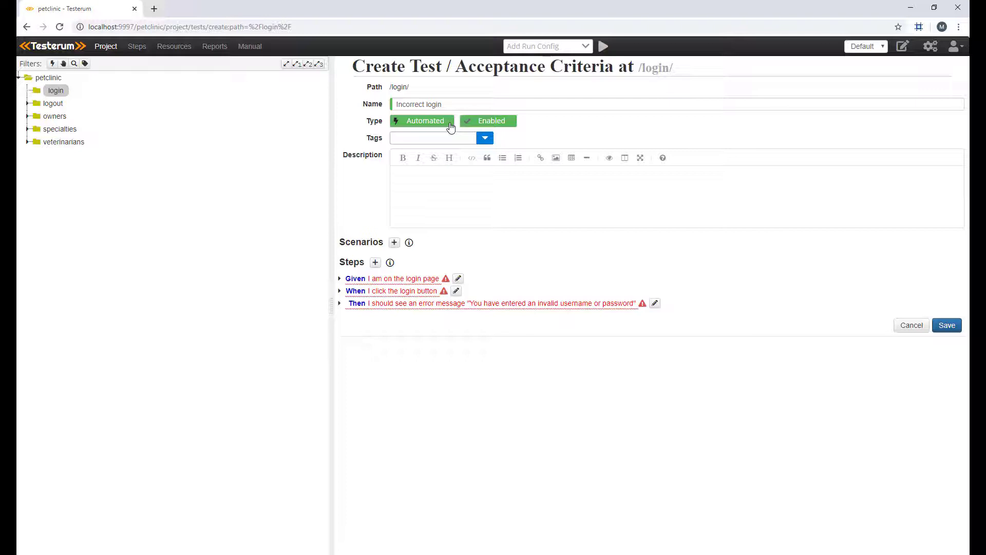
pyautogui.click(426, 280)
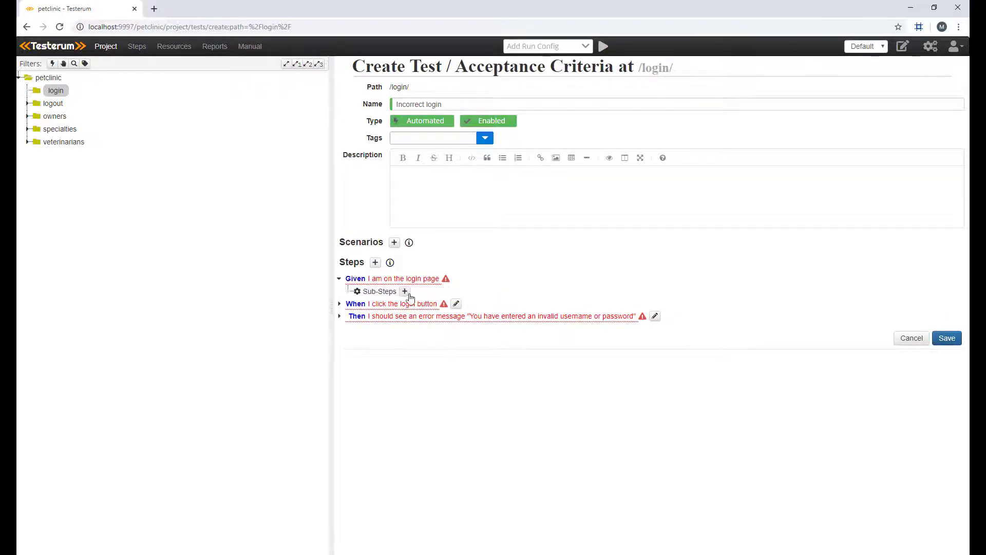
pyautogui.click(405, 292)
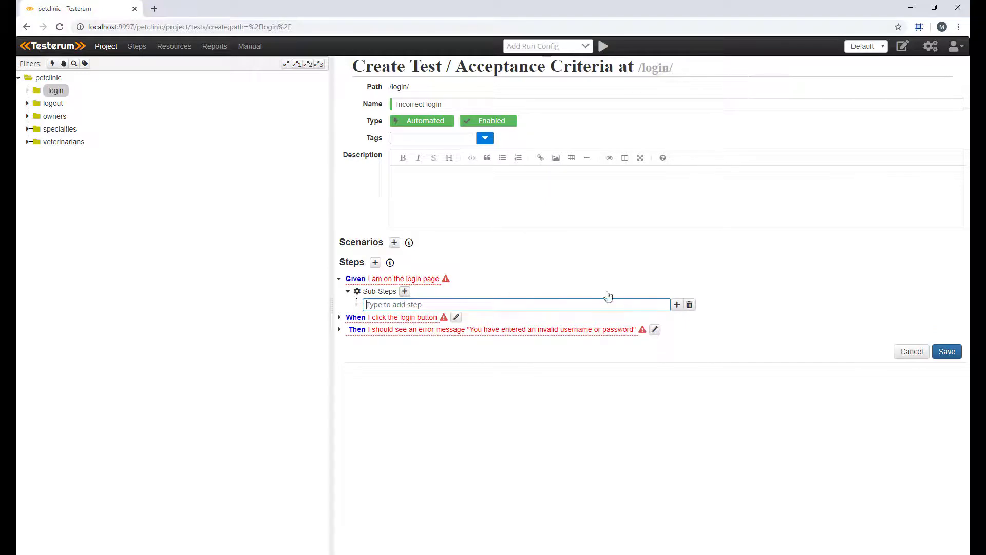
pyautogui.click(682, 308)
pyautogui.click(287, 194)
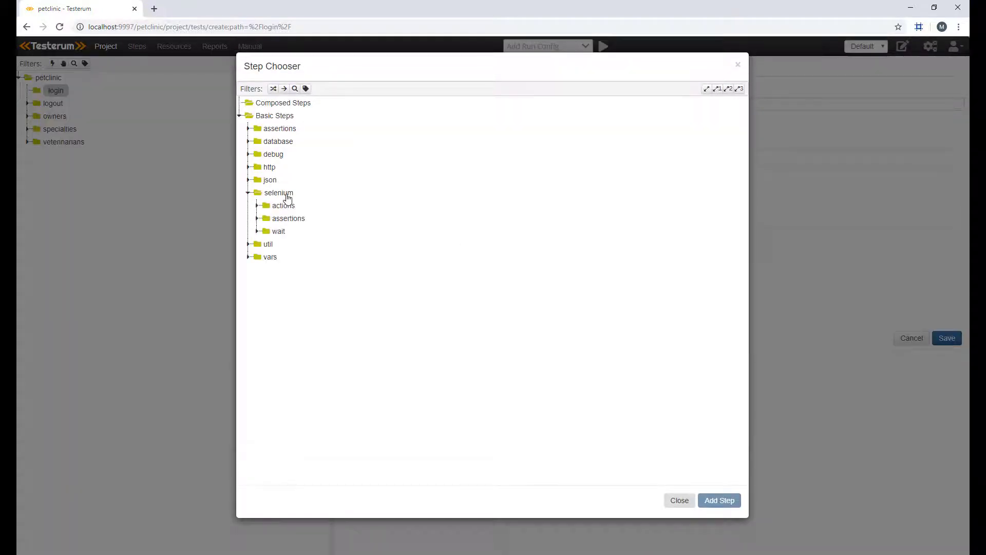
pyautogui.click(292, 244)
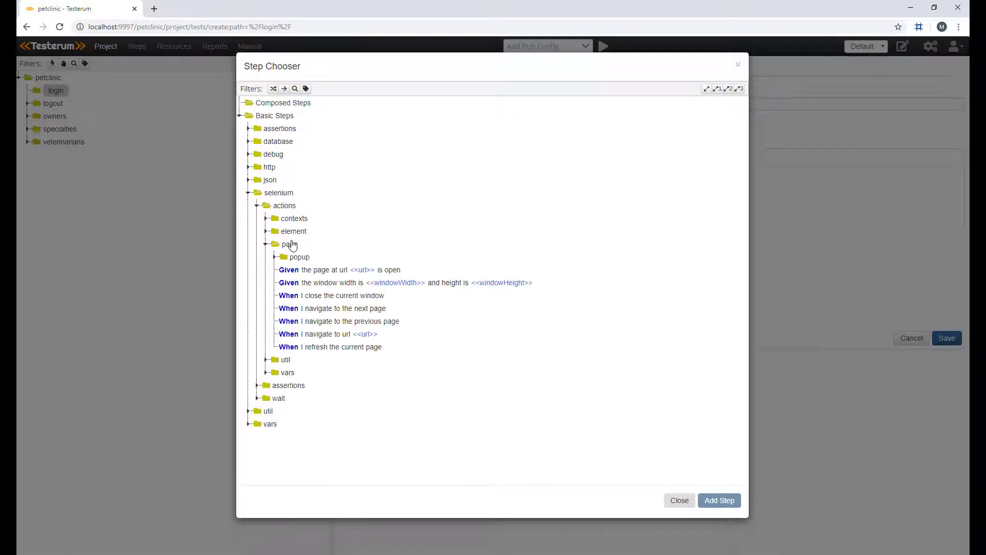
pyautogui.click(365, 272)
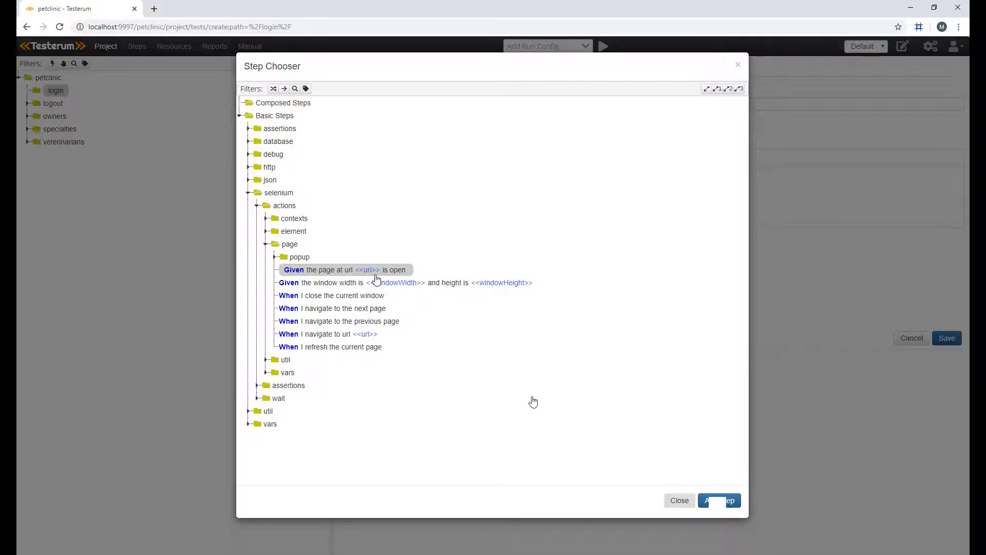
pyautogui.click(717, 499)
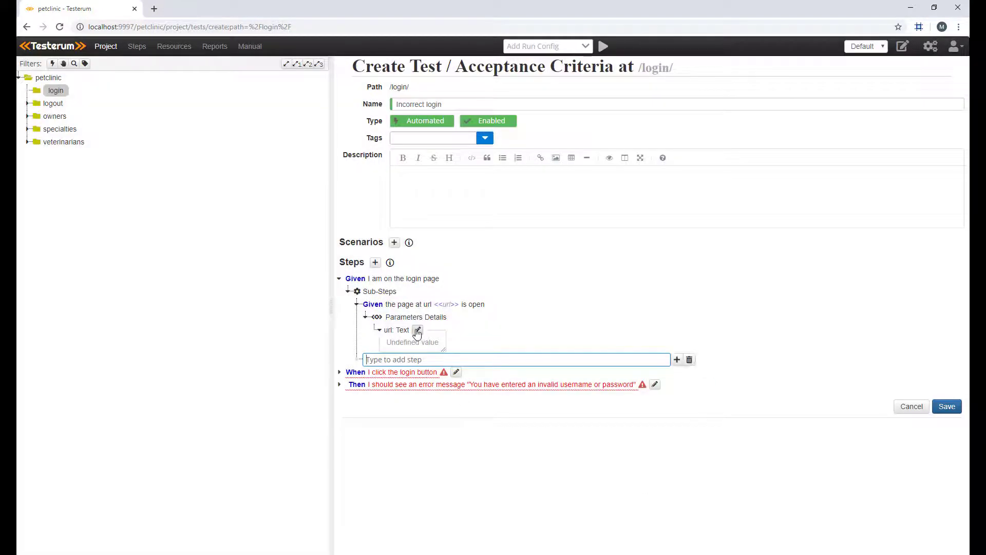
pyautogui.click(416, 329)
pyautogui.click(282, 121)
pyautogui.write('http://localhost:9966/')
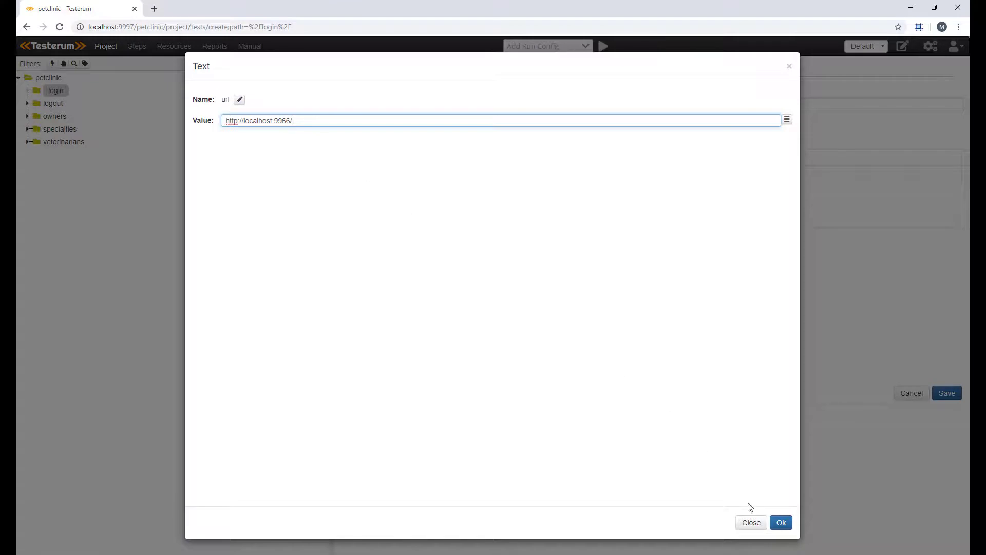
pyautogui.click(782, 524)
pyautogui.click(395, 282)
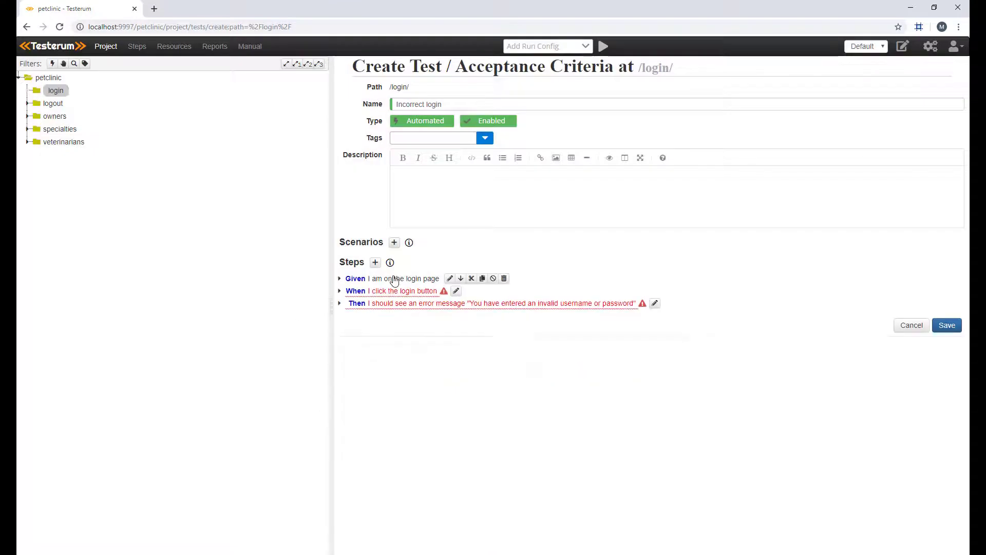
# Give the login-button step a 'When I click the element' sub-step with a css locator
pyautogui.click(401, 291)
pyautogui.click(379, 304)
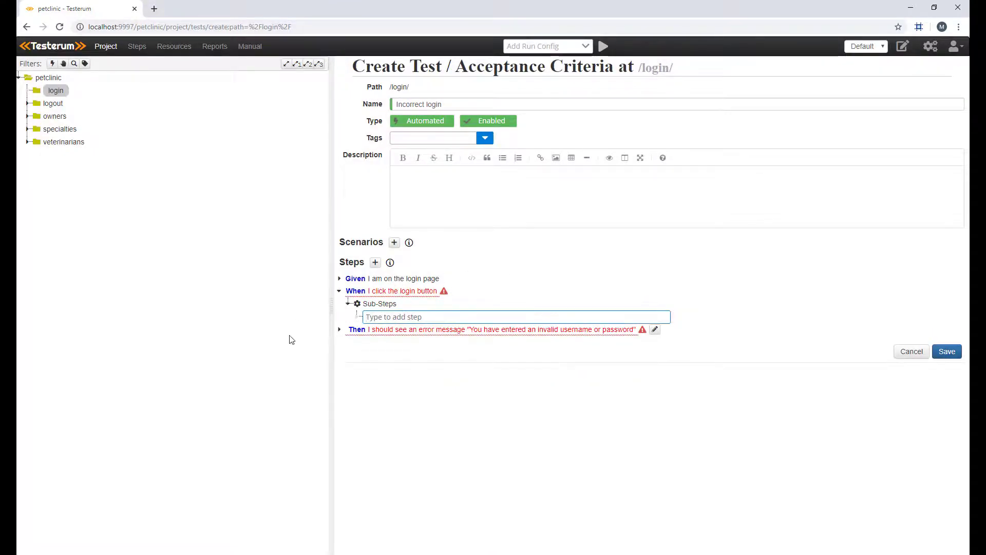
pyautogui.write('click')
pyautogui.press('Down')
pyautogui.press('Down')
pyautogui.press('Down')
pyautogui.press('Return')
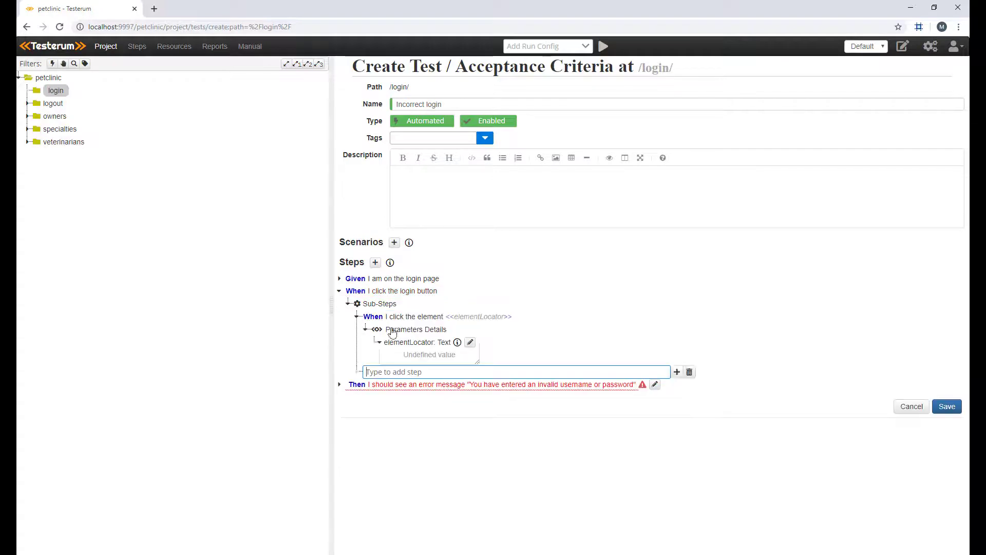
pyautogui.click(470, 342)
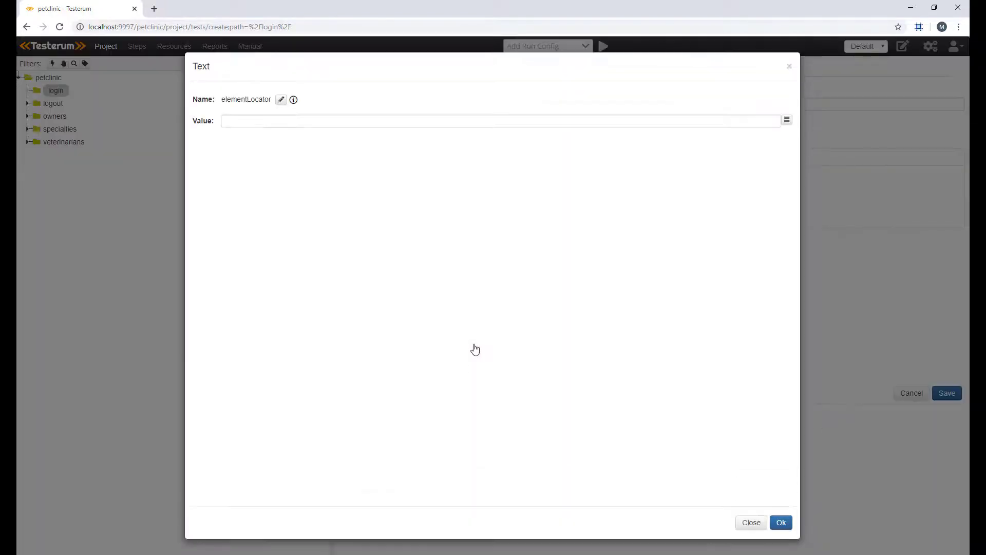
pyautogui.click(255, 122)
pyautogui.write('css=#')
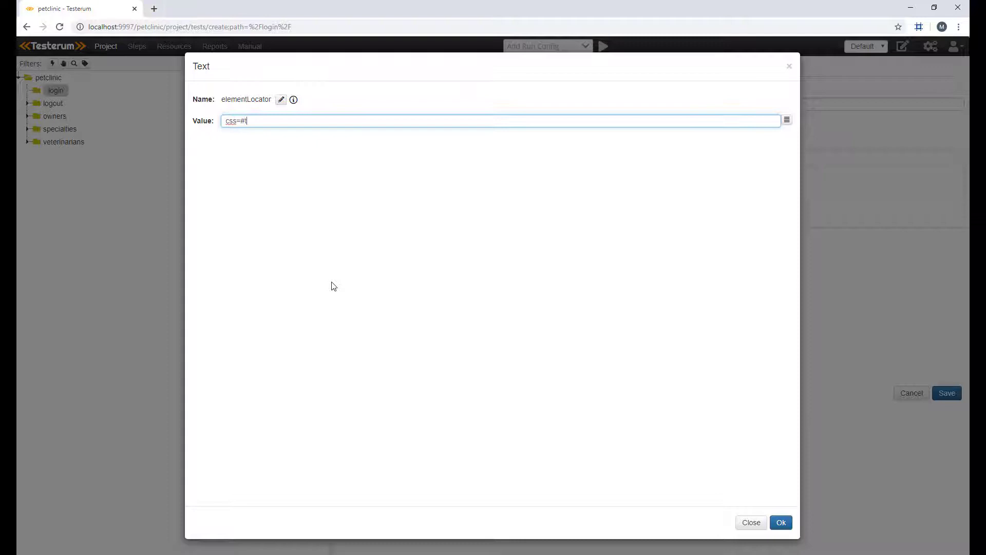
pyautogui.write('text')
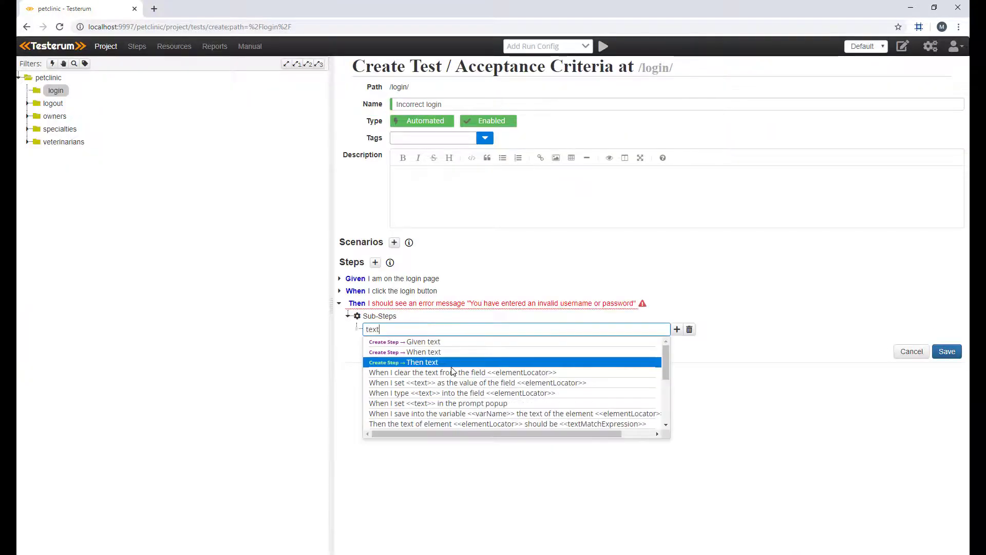
# Add a 'Then the text of element' sub-step and save the test
pyautogui.press('Down')
pyautogui.press('Down')
pyautogui.press('Down')
pyautogui.press('Return')
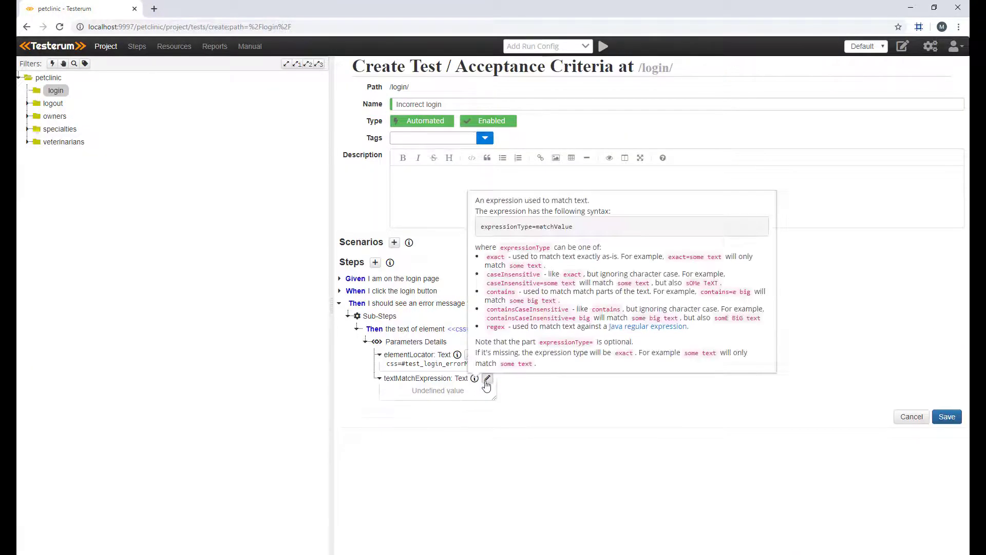
pyautogui.click(947, 325)
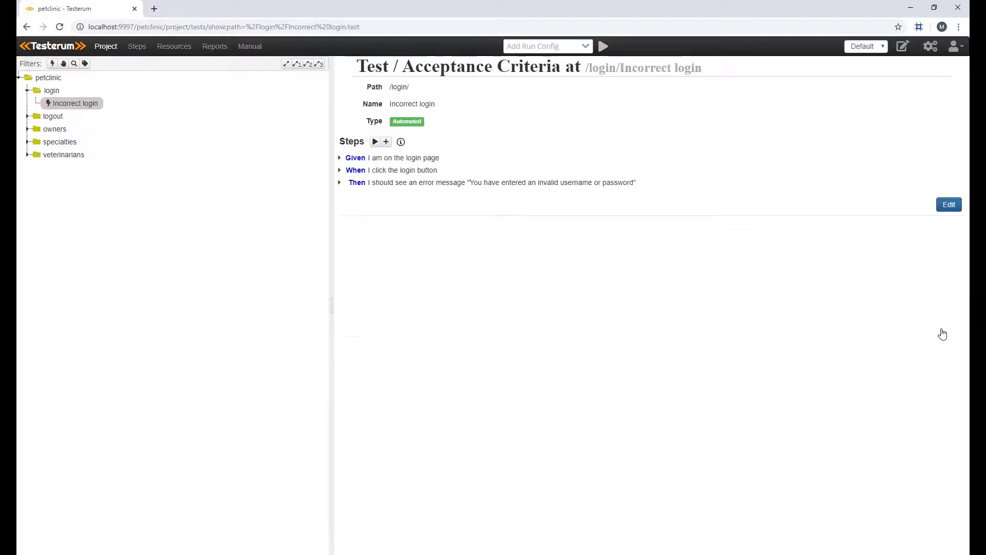
# Run the Incorrect login test
pyautogui.click(375, 141)
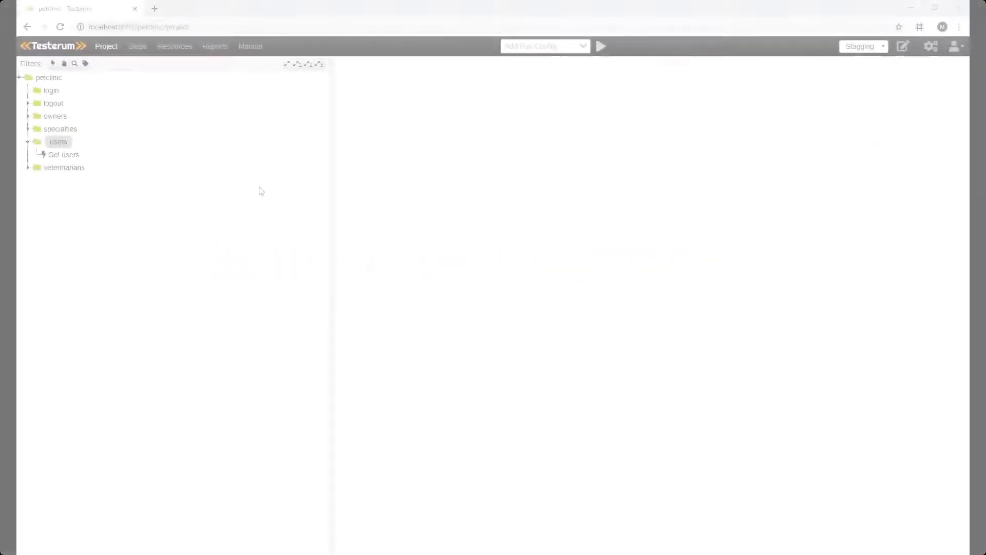
# Name the test 'Create user', add a 'When I execute the HTTP request' step, and edit its request
pyautogui.click(91, 143)
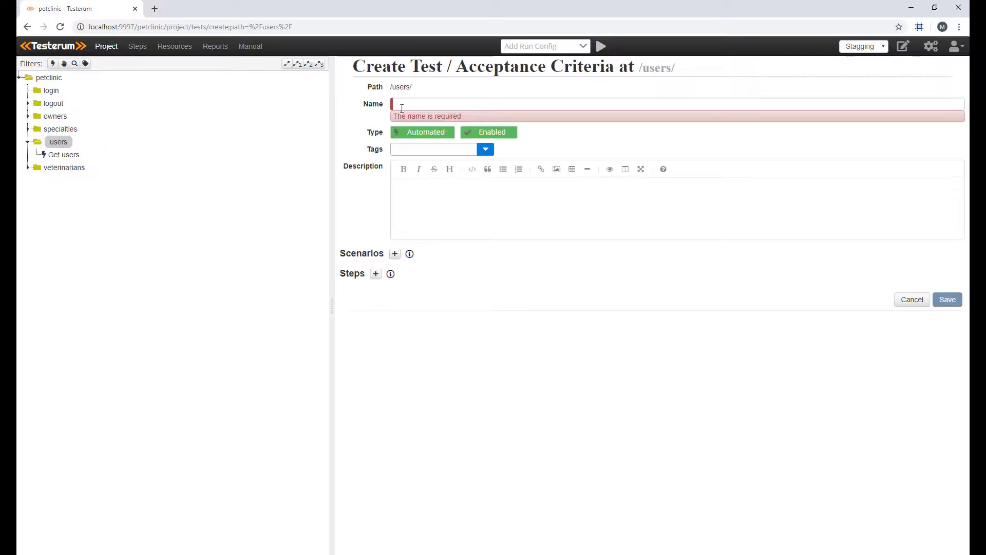
pyautogui.write('Create user')
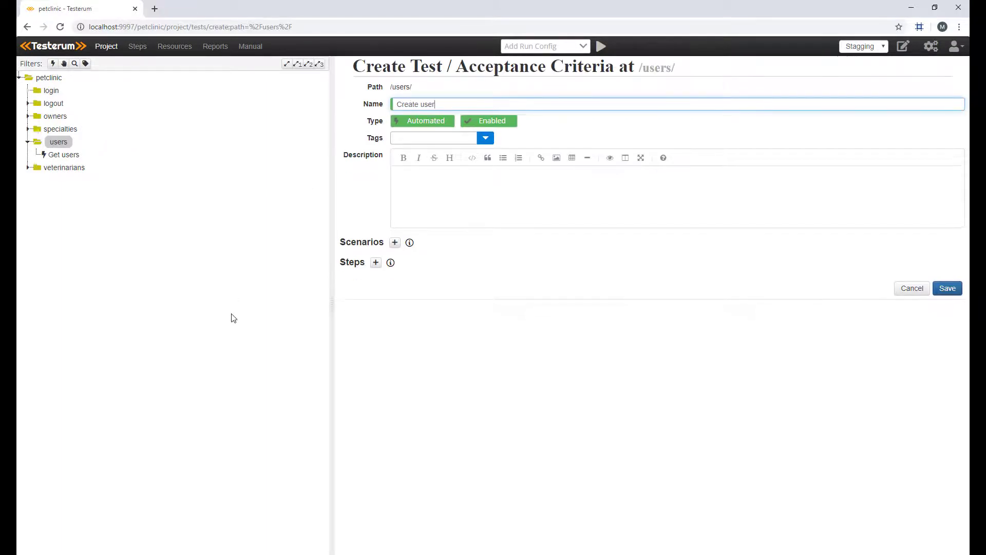
pyautogui.click(375, 262)
pyautogui.write('req')
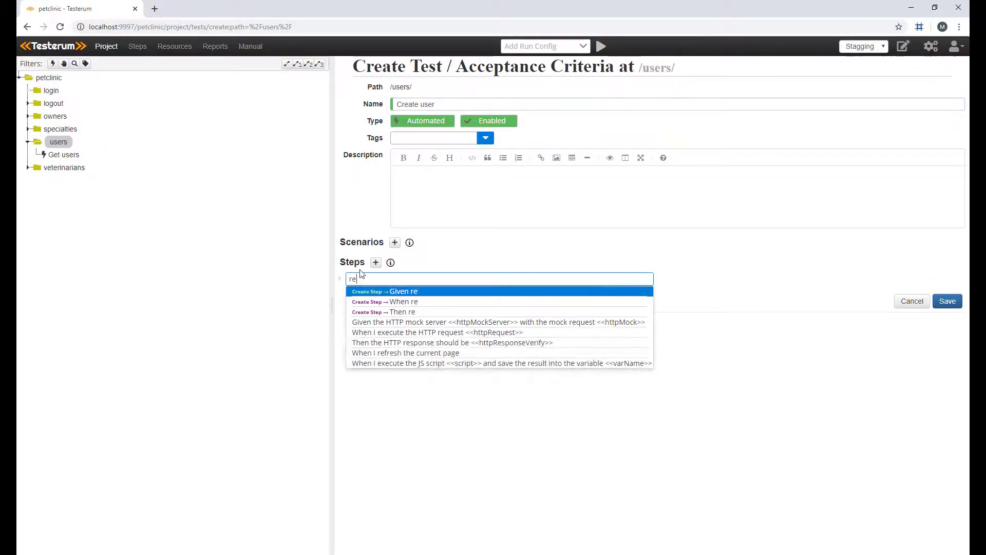
pyautogui.click(452, 332)
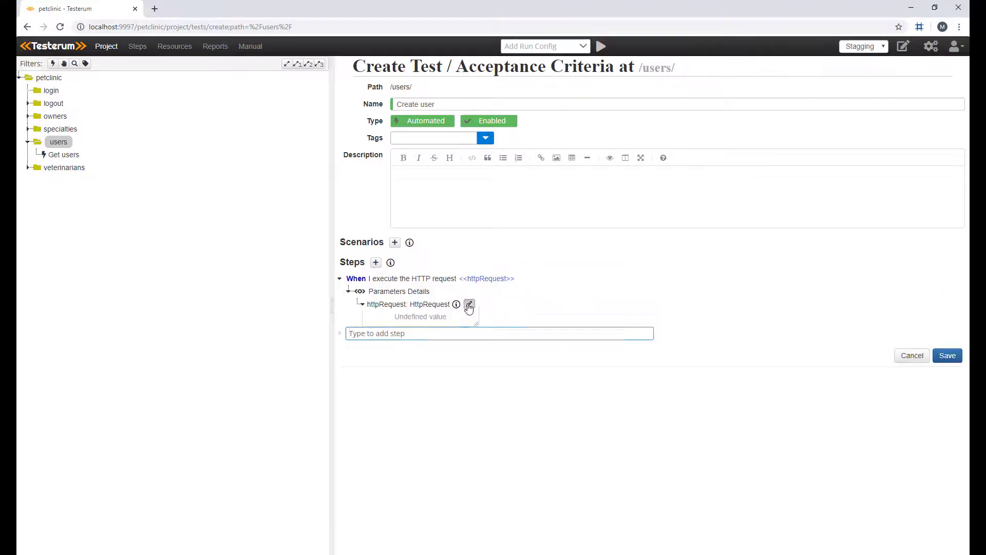
pyautogui.click(467, 304)
pyautogui.doubleClick(283, 96)
pyautogui.write('create user')
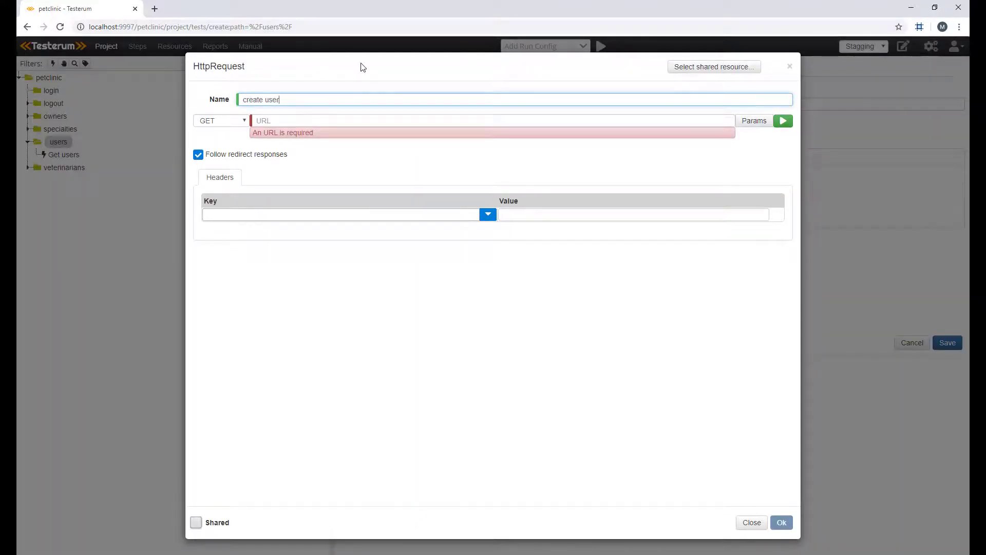
pyautogui.click(241, 120)
pyautogui.click(234, 144)
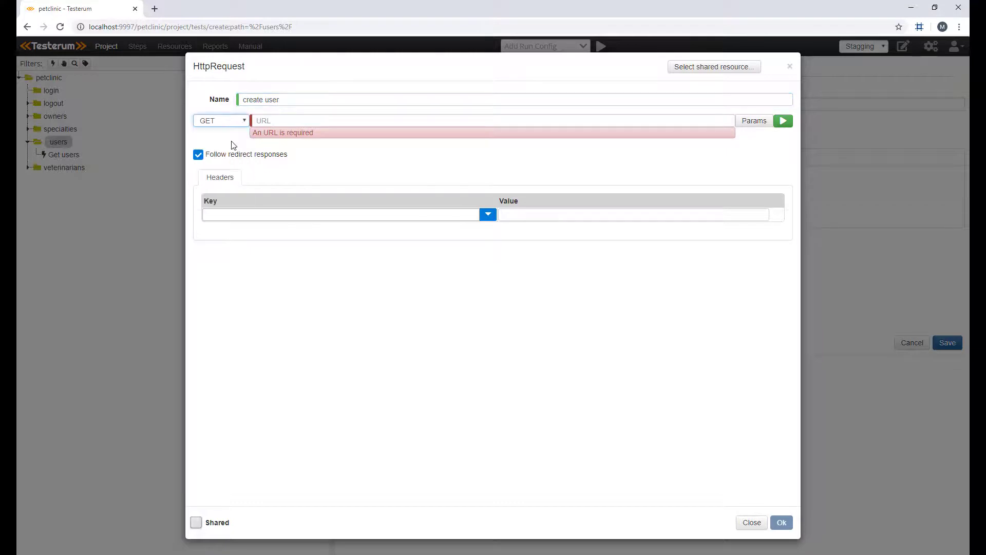
pyautogui.click(352, 126)
pyautogui.write('http://localhost:9998/users')
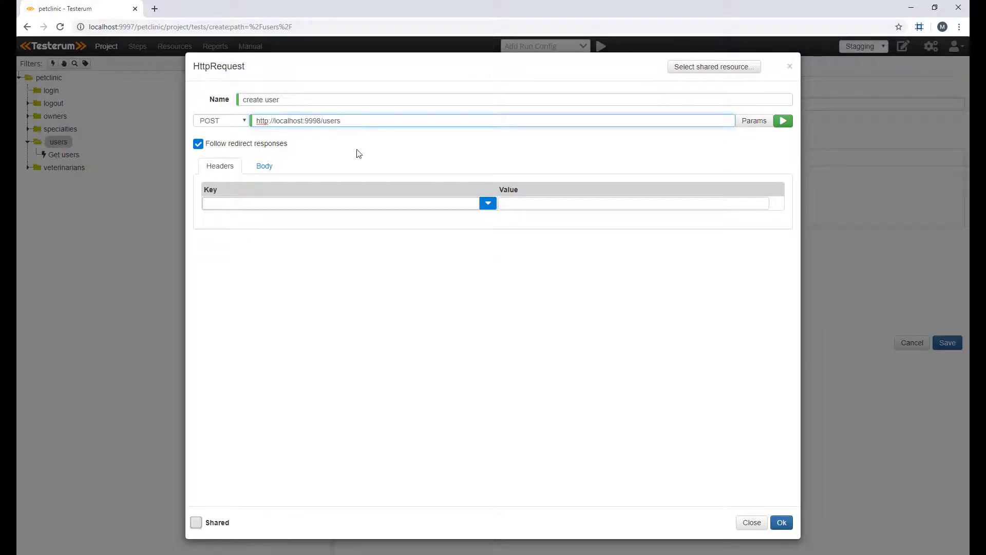
# Add JSON Content-Type and Authorization headers, and paste the user JSON body
pyautogui.click(267, 203)
pyautogui.write('Conte')
pyautogui.press('Tab')
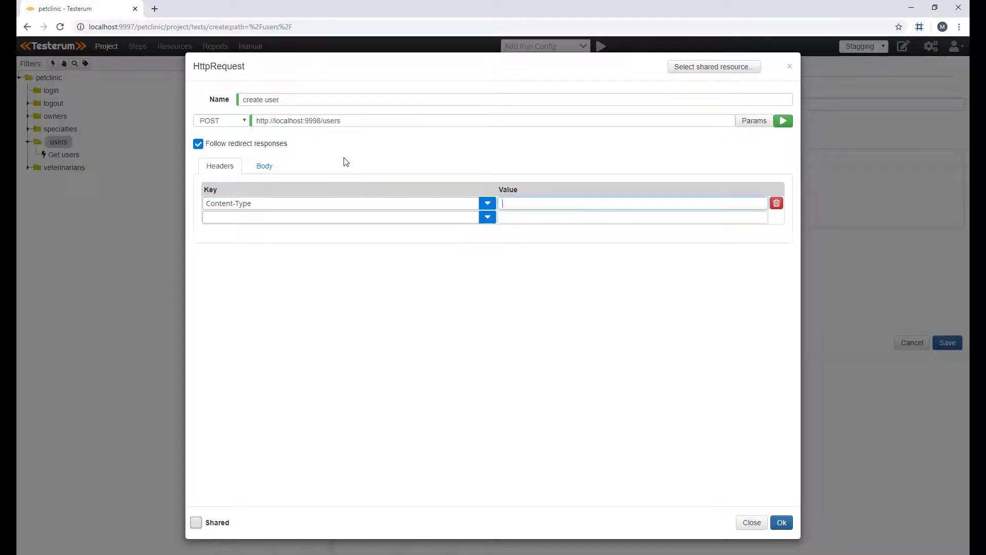
pyautogui.write('application/json')
pyautogui.press('Tab')
pyautogui.write('Auth')
pyautogui.press('Return')
pyautogui.press('Tab')
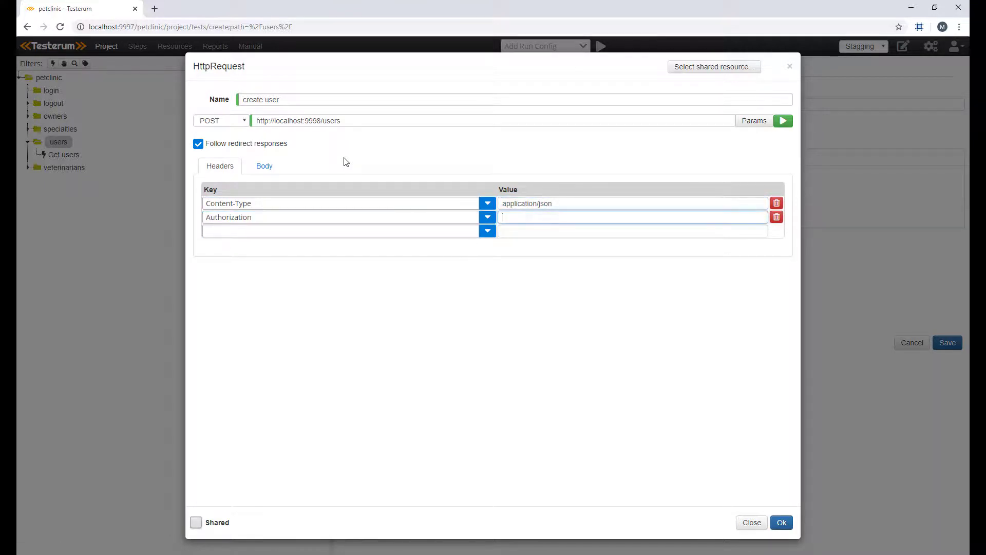
pyautogui.hotkey('ctrl', 'v')
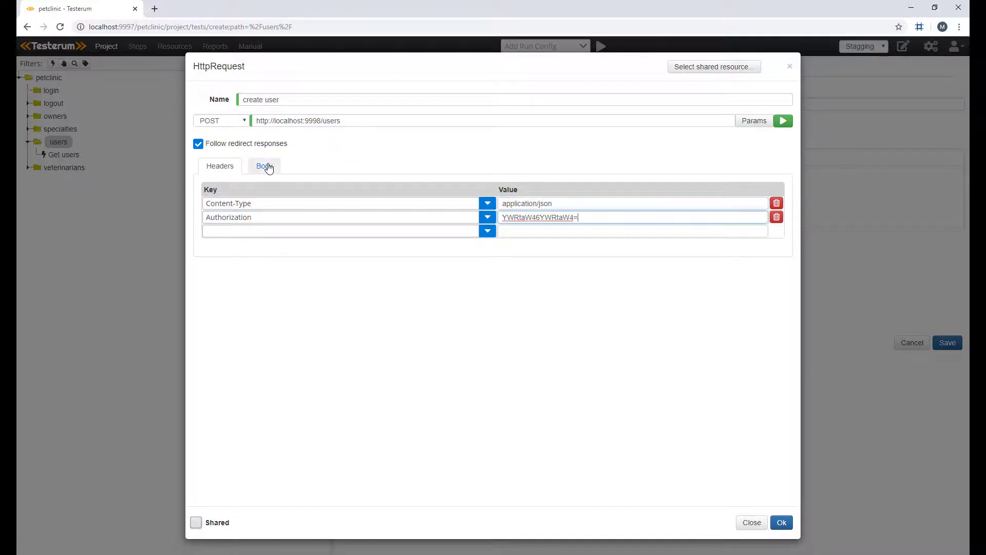
pyautogui.click(268, 168)
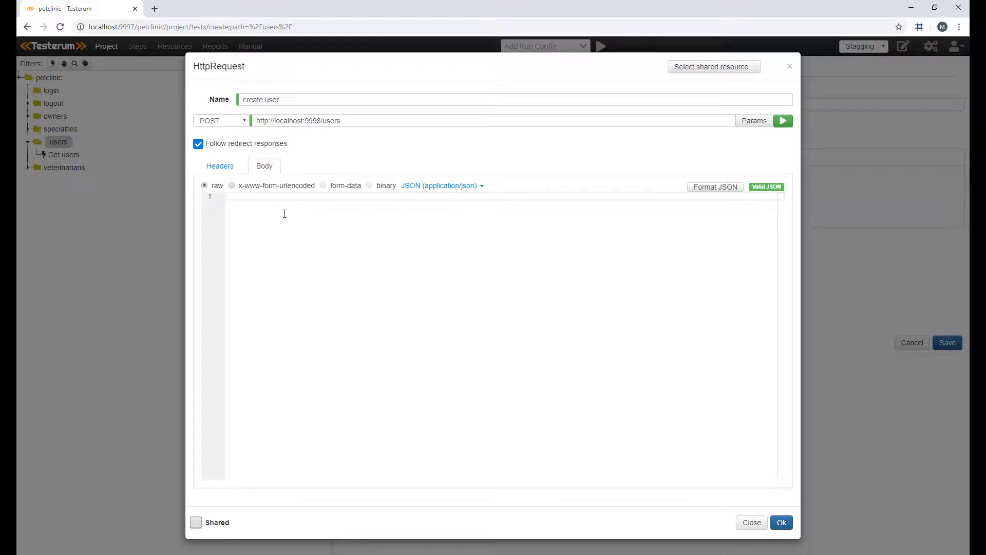
pyautogui.hotkey('ctrl', 'v')
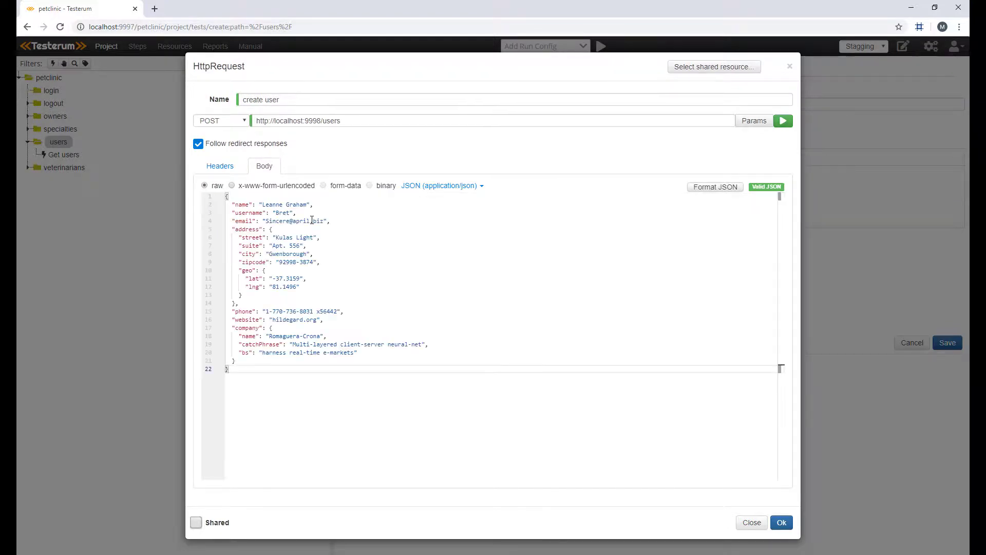
# Confirm the request and add a 'Then the HTTP response should be' step
pyautogui.click(781, 525)
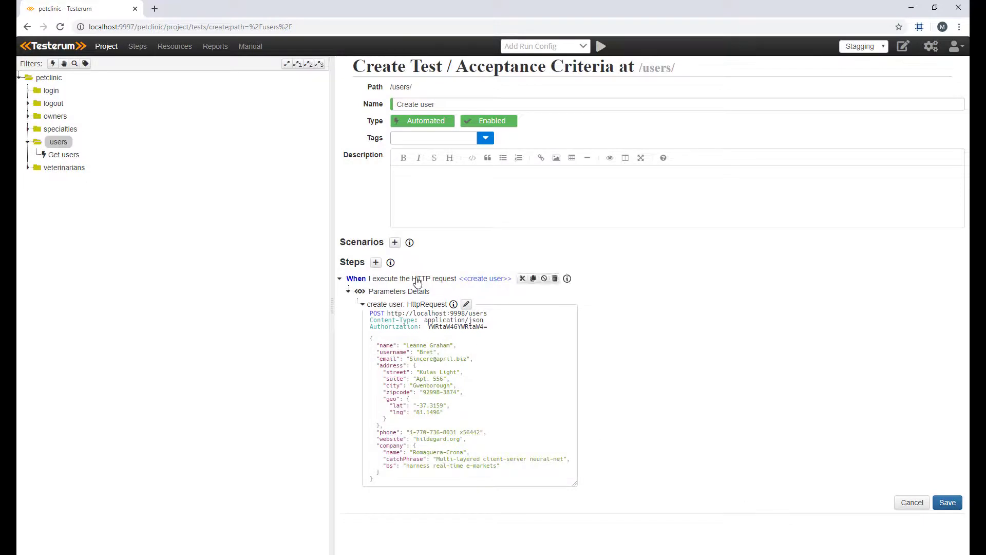
pyautogui.click(416, 281)
pyautogui.click(376, 262)
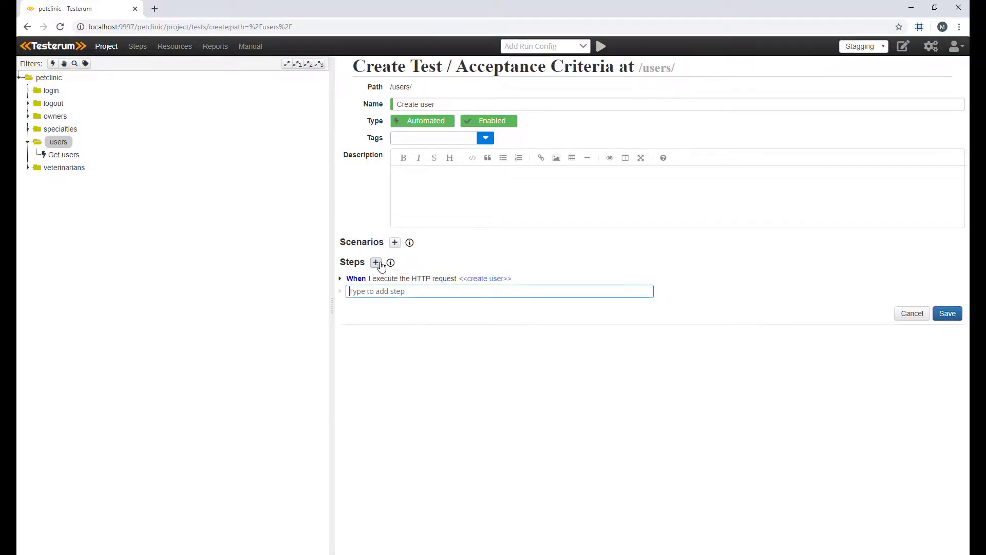
pyautogui.write('res')
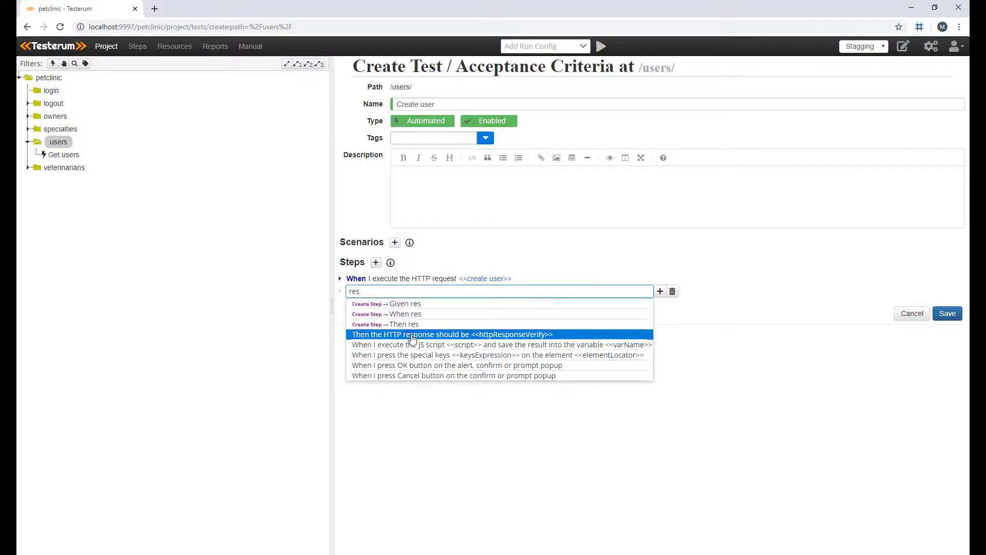
pyautogui.click(413, 338)
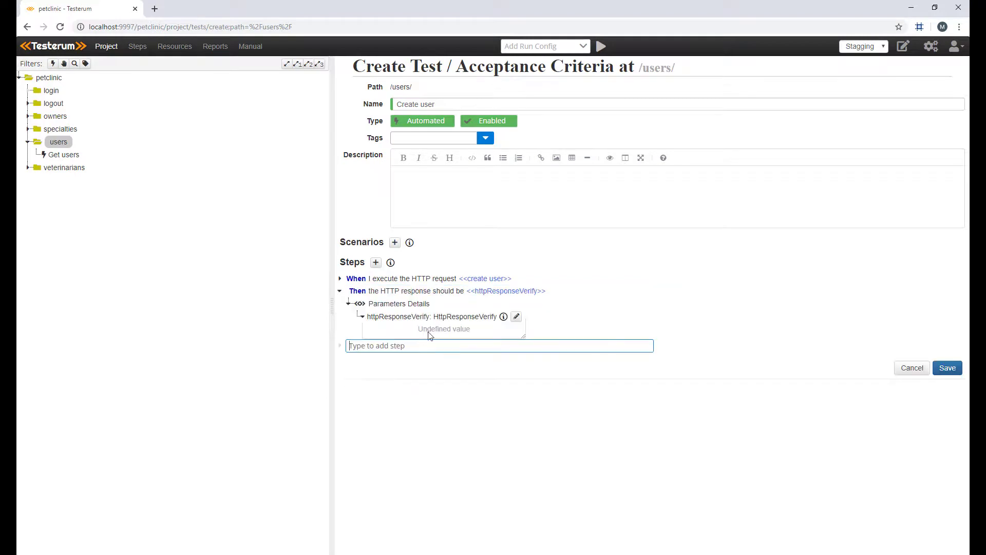
# Name the verification 'verify created user', expect status 201, and use JSON body verification
pyautogui.click(517, 317)
pyautogui.doubleClick(303, 98)
pyautogui.write('v')
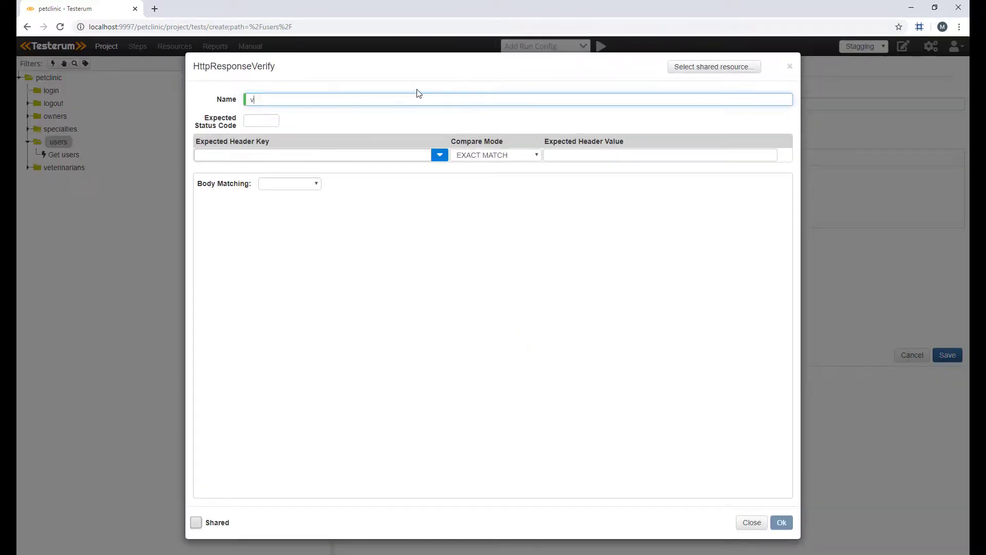
pyautogui.write('ser')
pyautogui.press('Tab')
pyautogui.write('2')
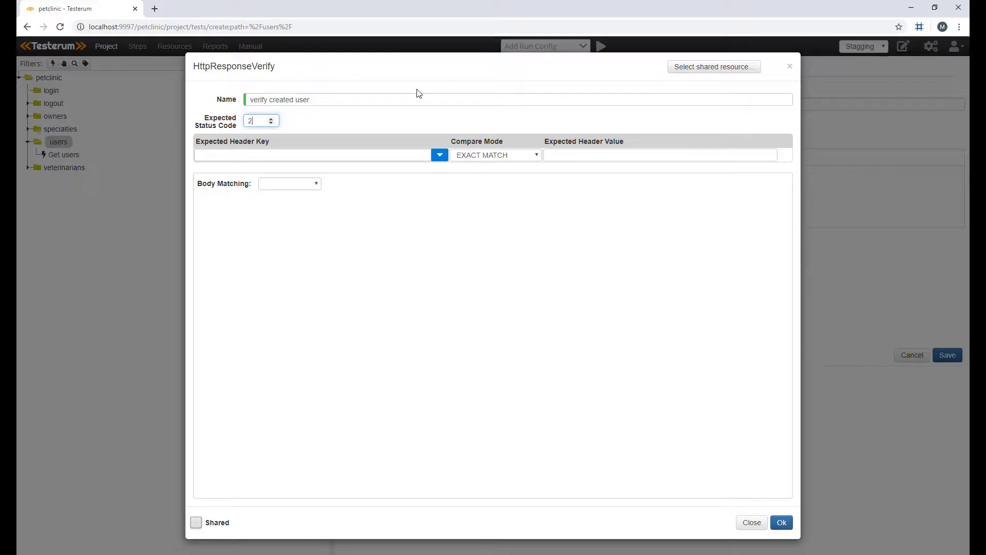
pyautogui.click(294, 183)
pyautogui.click(293, 202)
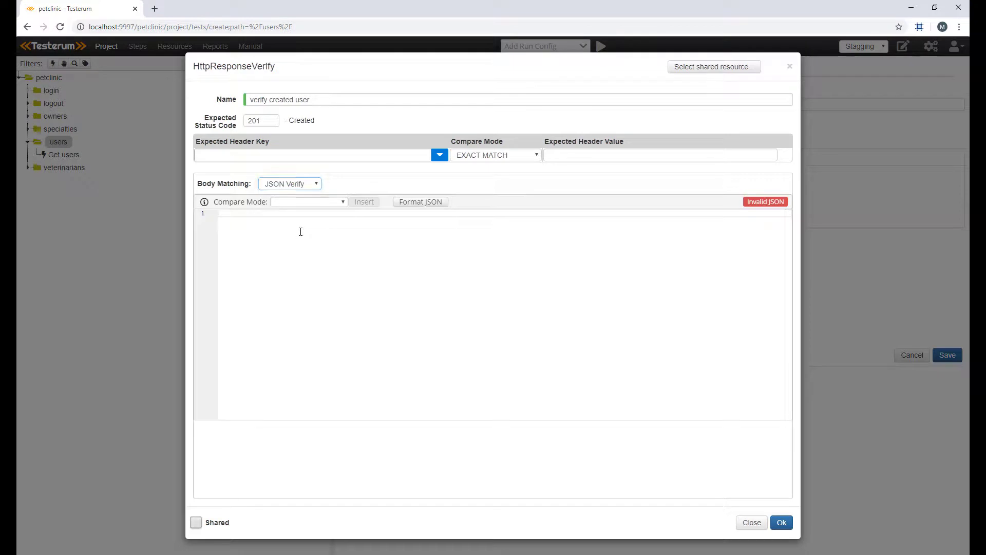
# Paste the expected JSON, clear the id value, and keep only id, name, username, email
pyautogui.hotkey('ctrl', 'v')
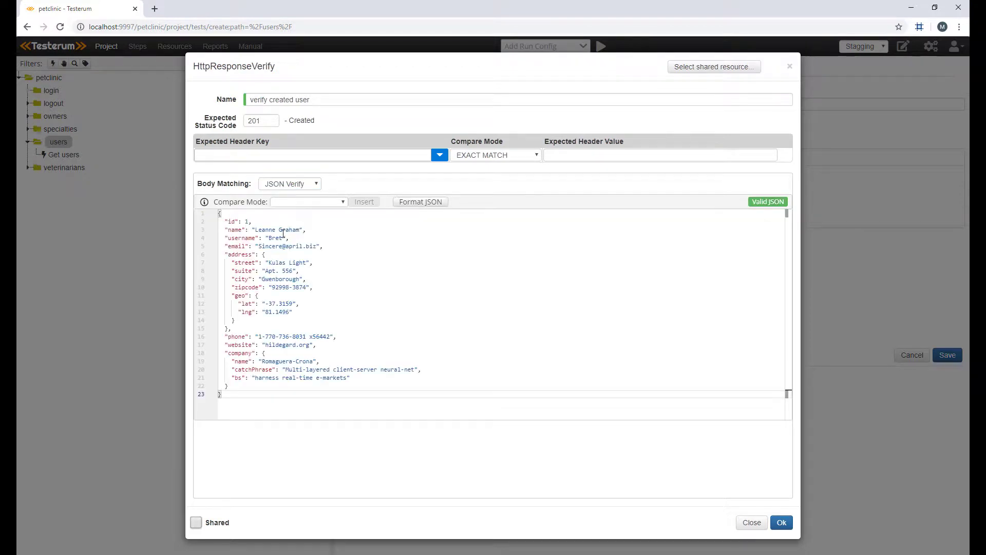
pyautogui.click(249, 222)
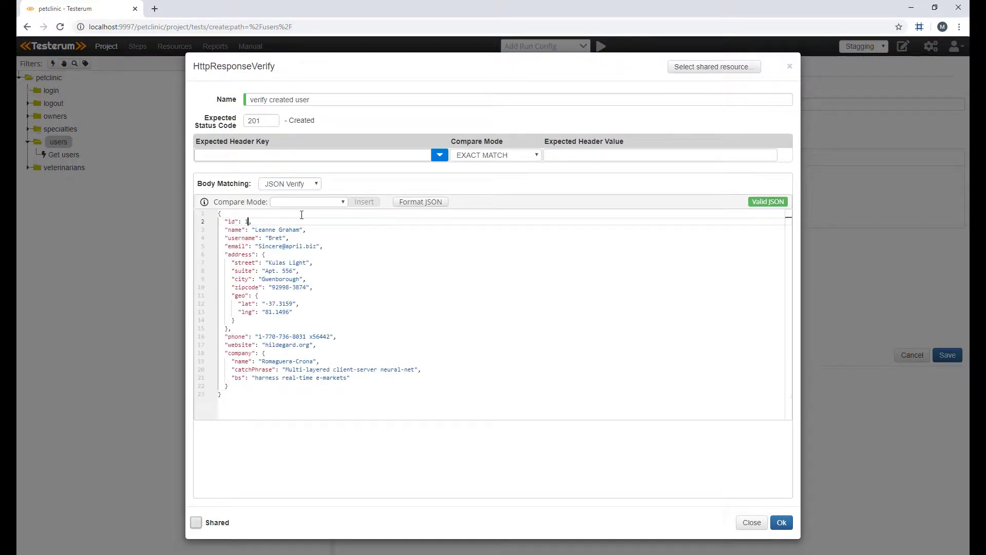
pyautogui.press('BackSpace')
pyautogui.write('11')
pyautogui.moveTo(321, 244); pyautogui.dragTo(404, 385)
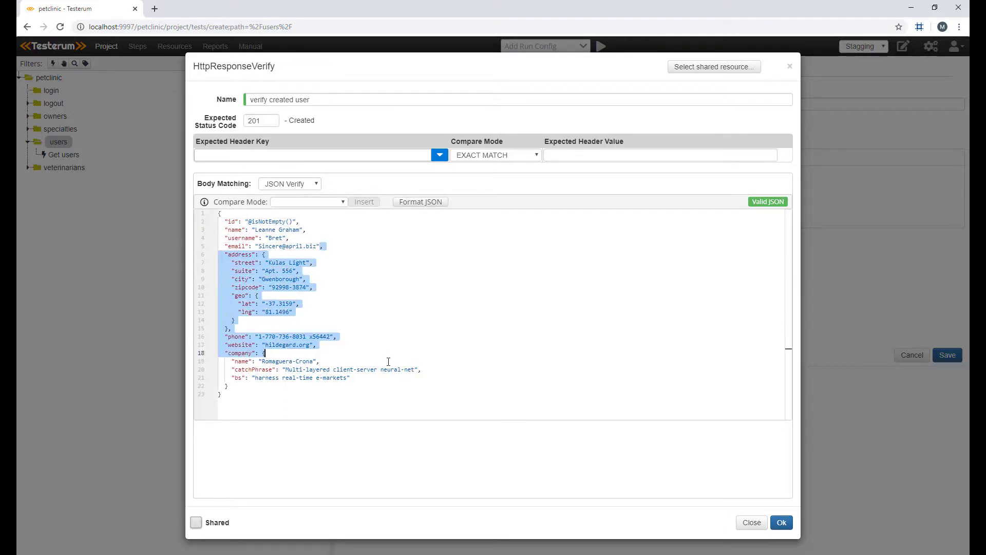
pyautogui.press('Delete')
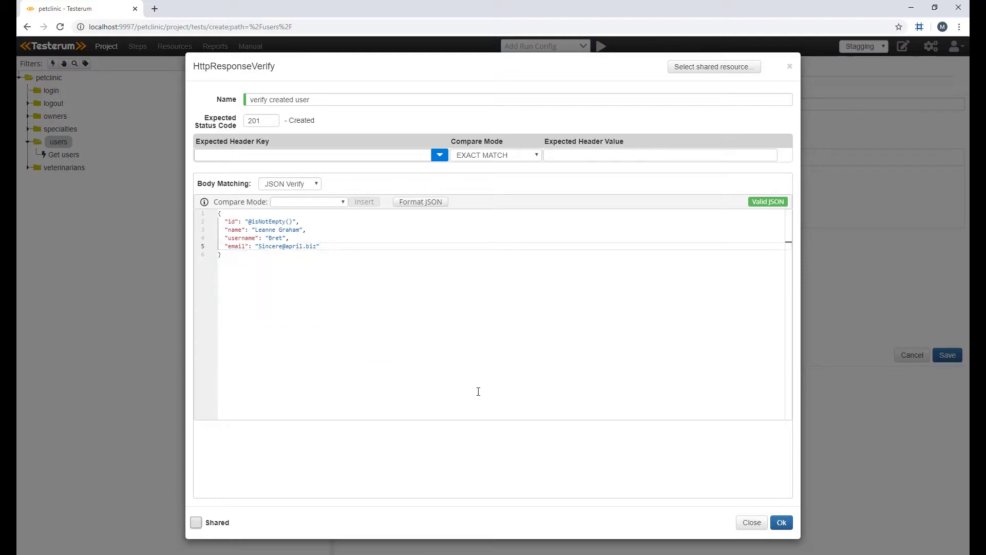
# Confirm the response verification, then save and run the Create user test
pyautogui.click(782, 522)
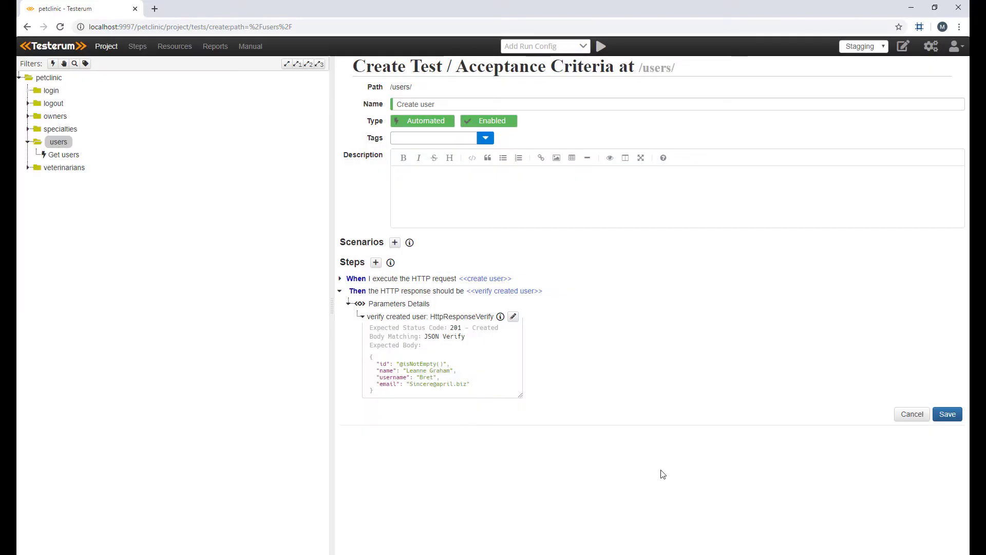
pyautogui.click(947, 312)
pyautogui.click(377, 142)
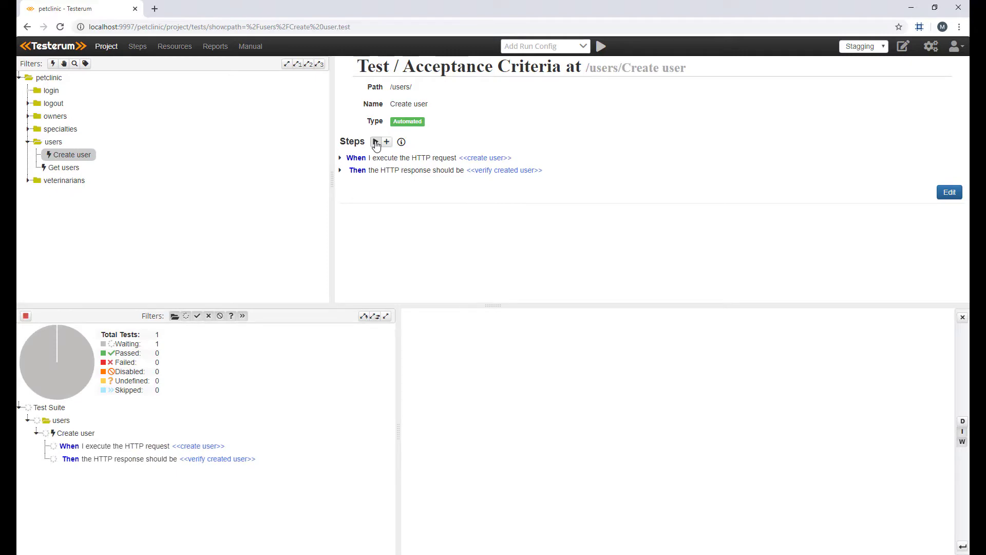
pyautogui.scroll(10, 493, 411)
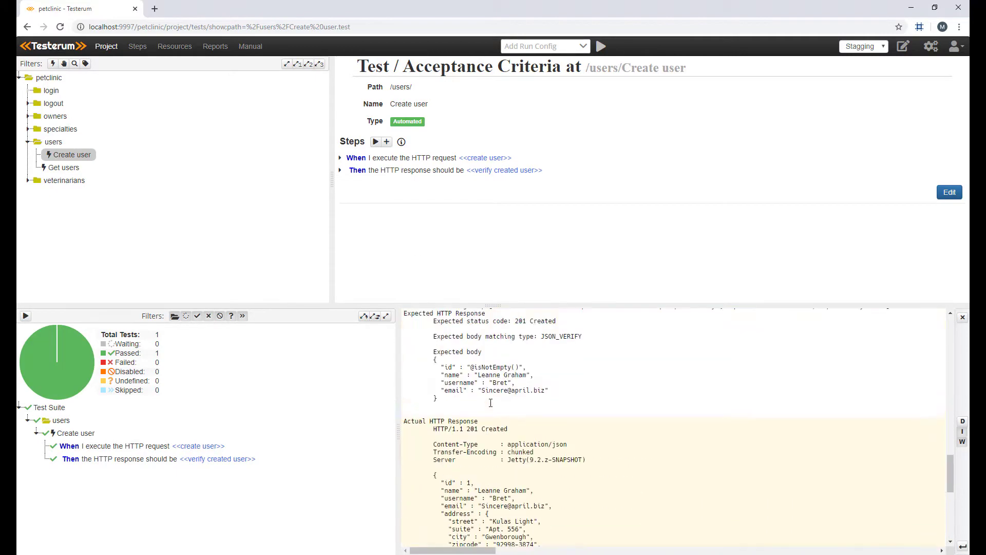